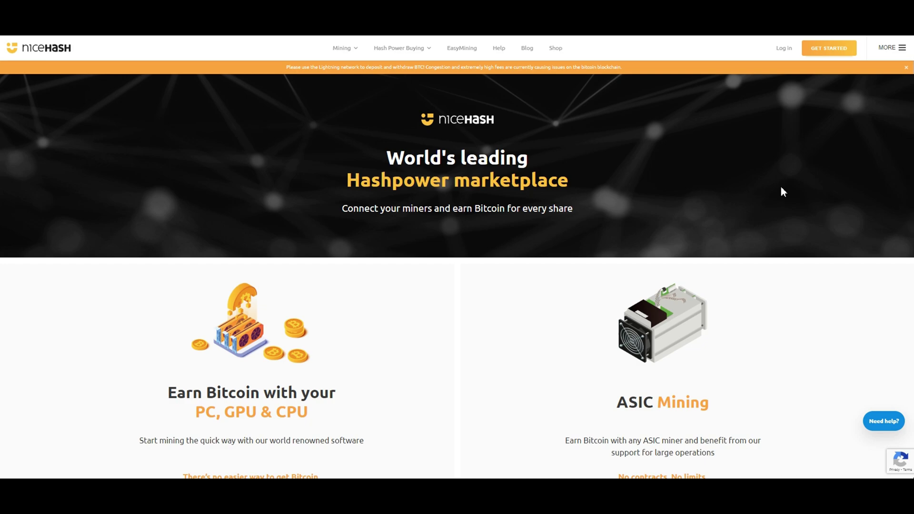
Open the Download Center from the footer's Miners & Tools link and locate the NiceHash Miner download
scroll(780, 179, "down", 20)
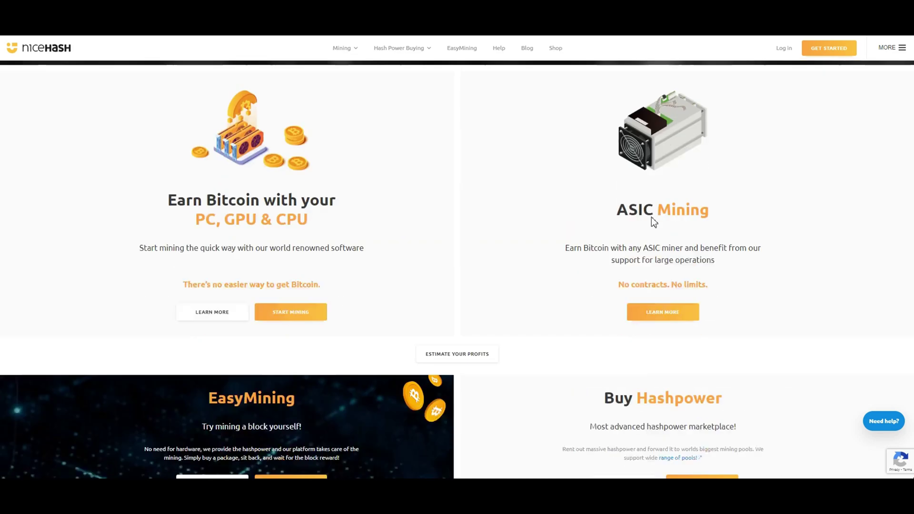
scroll(648, 225, "down", 15)
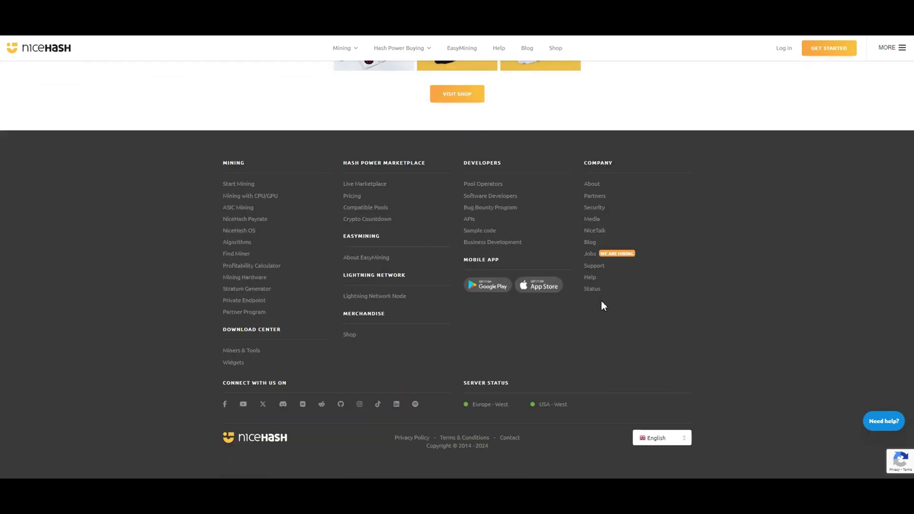
left_click(248, 353)
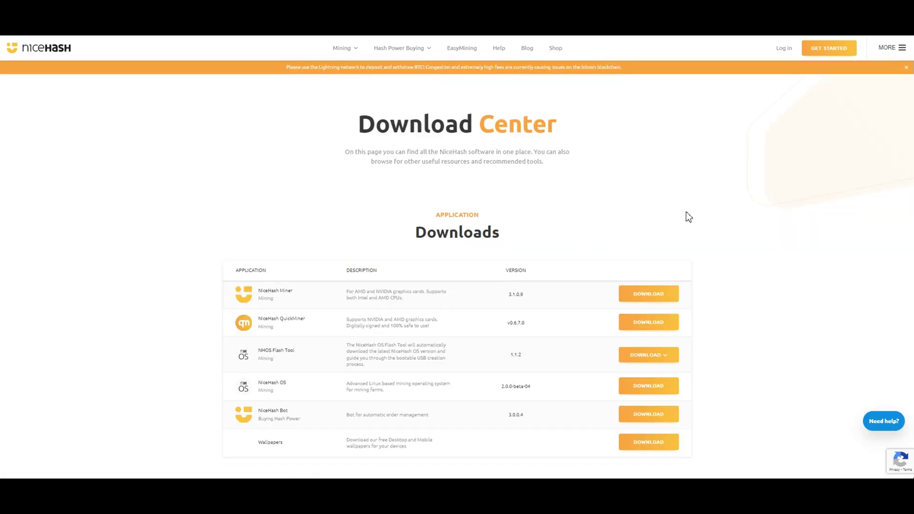
scroll(700, 213, "down", 1)
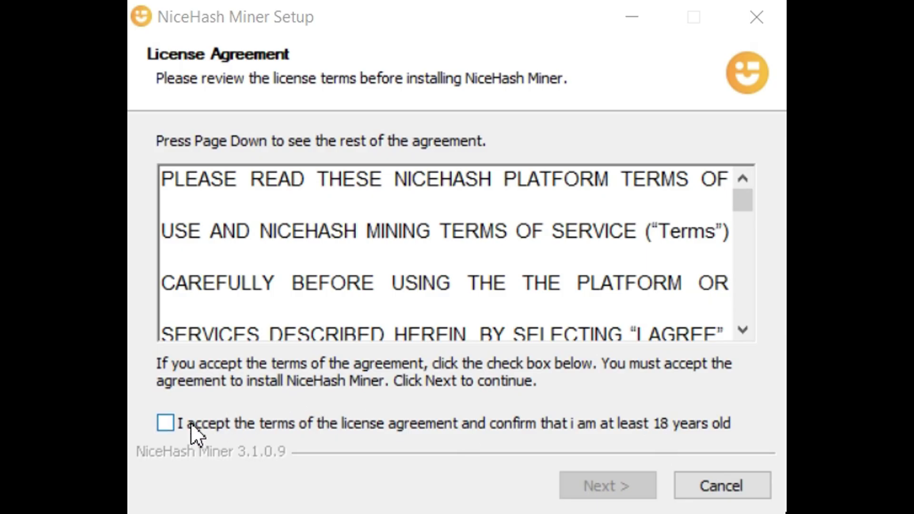
Accept the license, install NiceHash Miner 3.1.0.9, and finish with Run NiceHash Miner kept checked
left_click(192, 424)
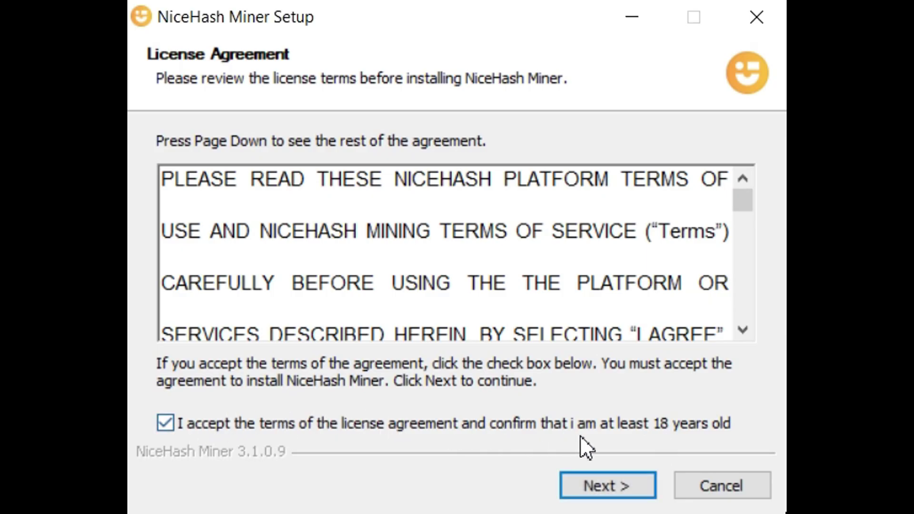
left_click(610, 489)
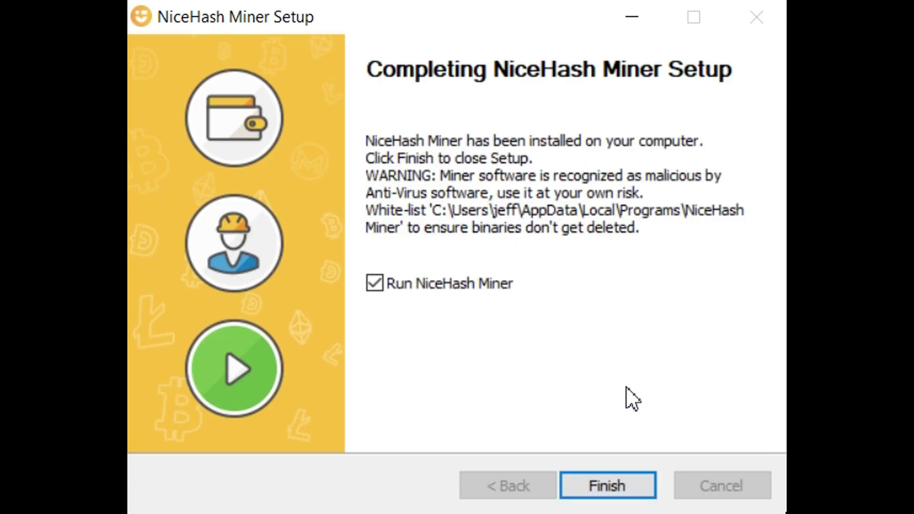
left_click(619, 489)
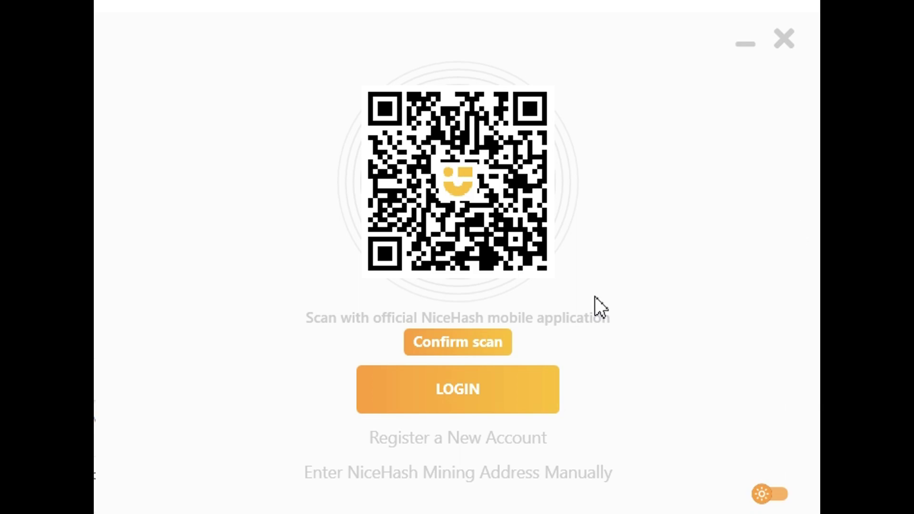
Begin registering a new NiceHash account from the Miner's login window
left_click(479, 441)
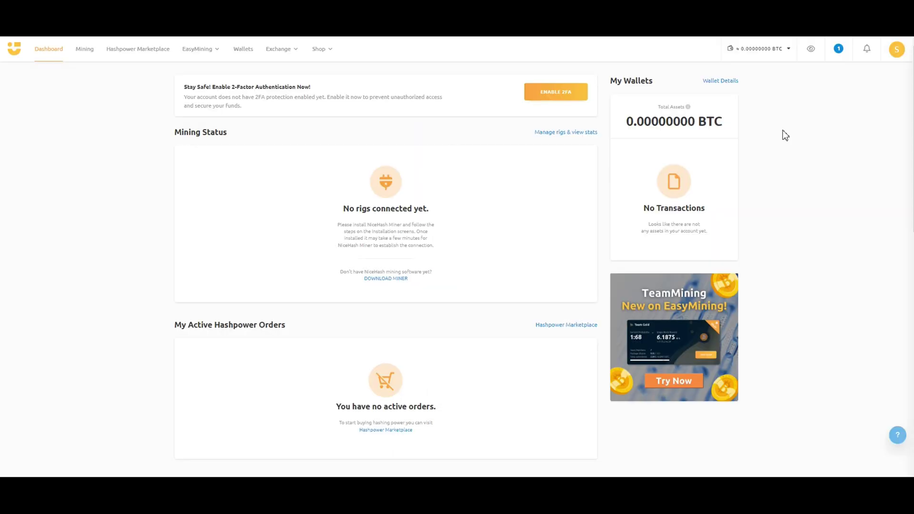
Reveal the BTC deposit address through Wallet Details and Deposit, and copy it
left_click(722, 82)
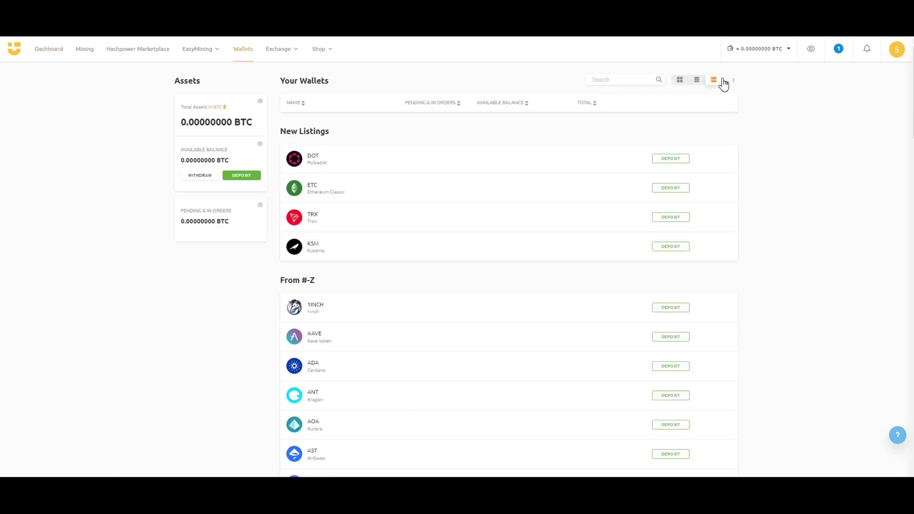
left_click(247, 176)
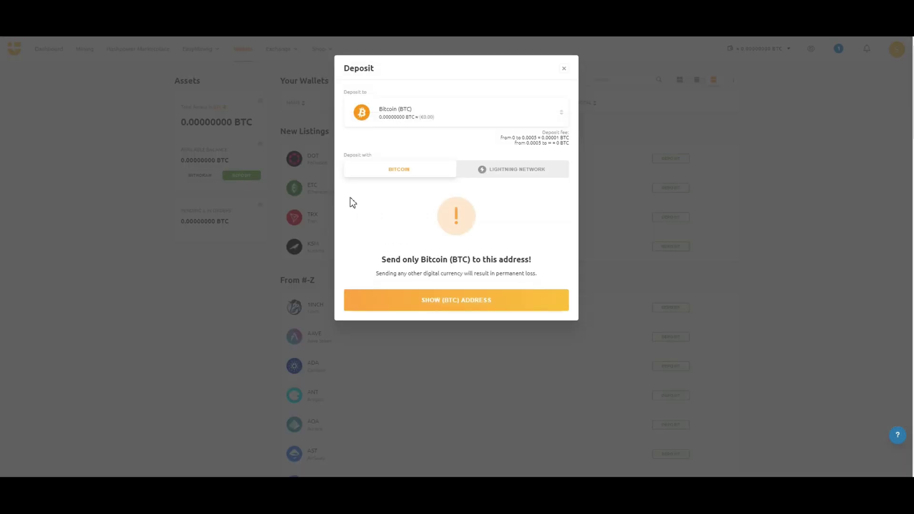
left_click(481, 305)
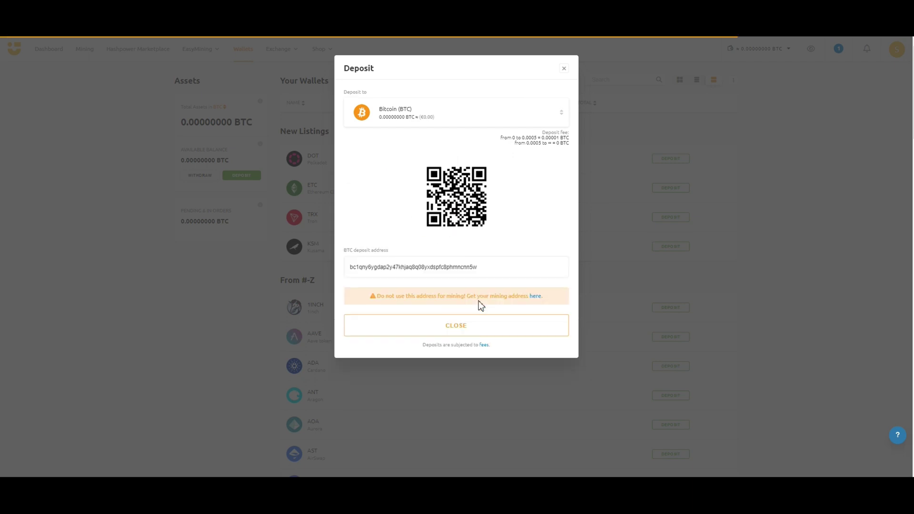
mouse_move(491, 268)
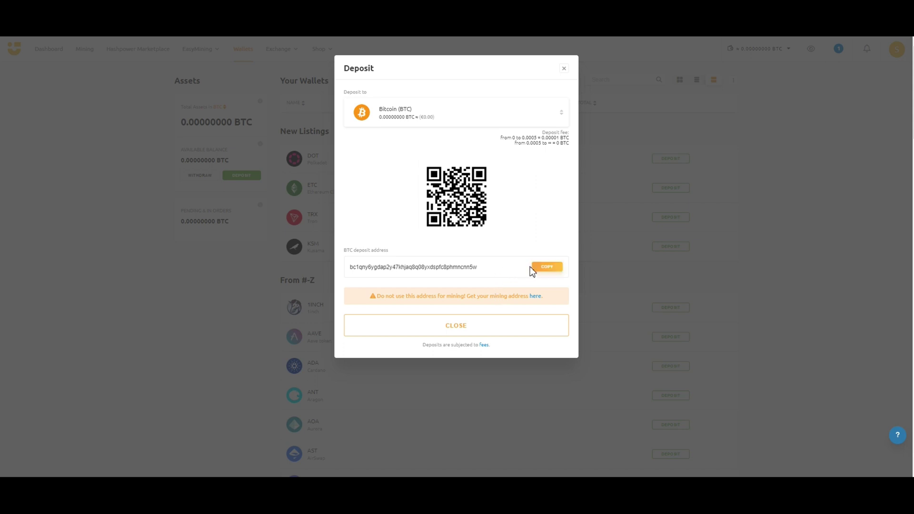
left_click(537, 269)
Bring up the Mining Address dialog from the 'here' link and copy the mining address
left_click(537, 297)
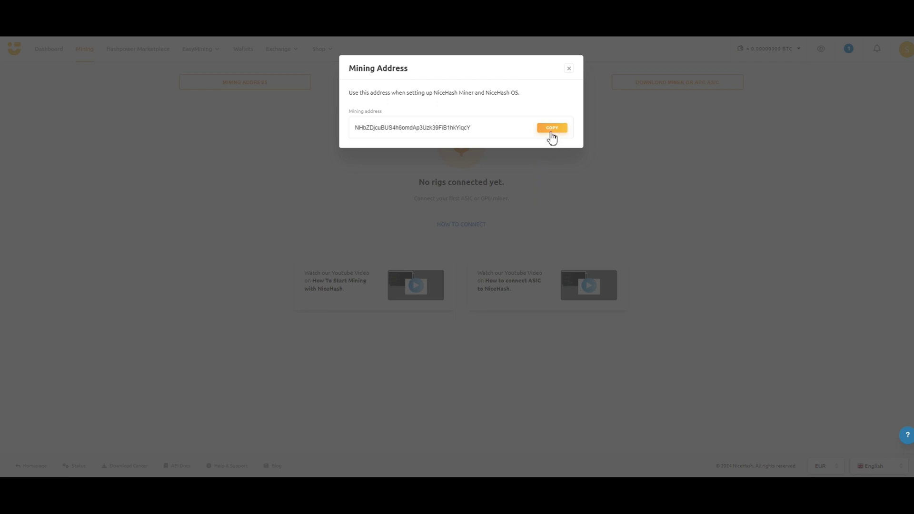
left_click(551, 134)
key("alt+Tab")
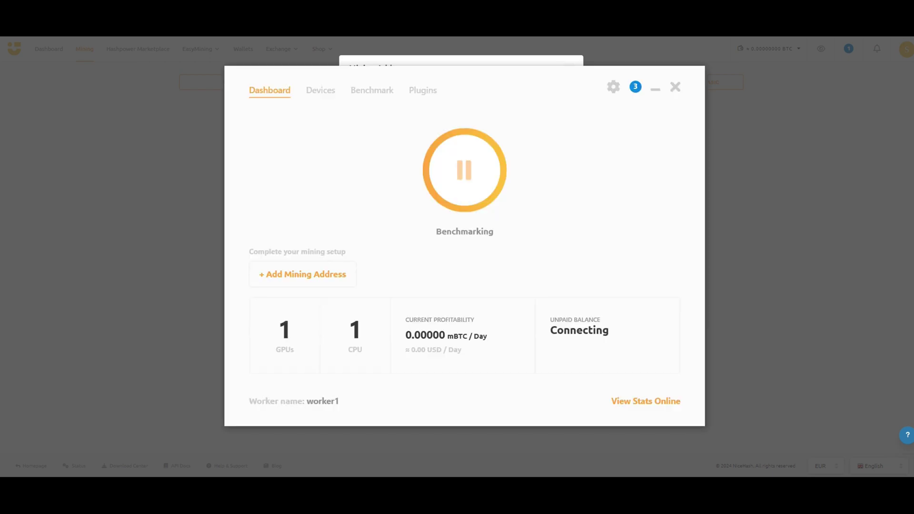
Add the copied mining address as the miner's mining address and save it
left_click(318, 280)
left_click(451, 245)
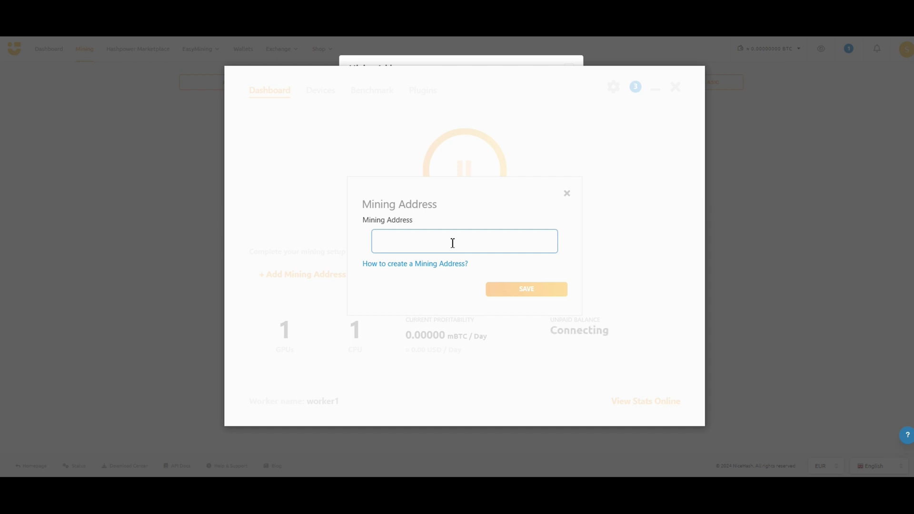
key("ctrl+v")
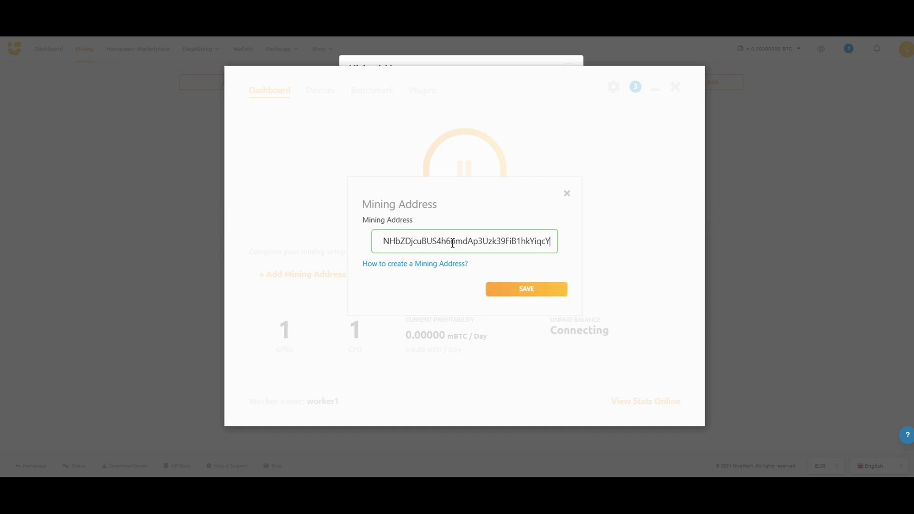
left_click(520, 289)
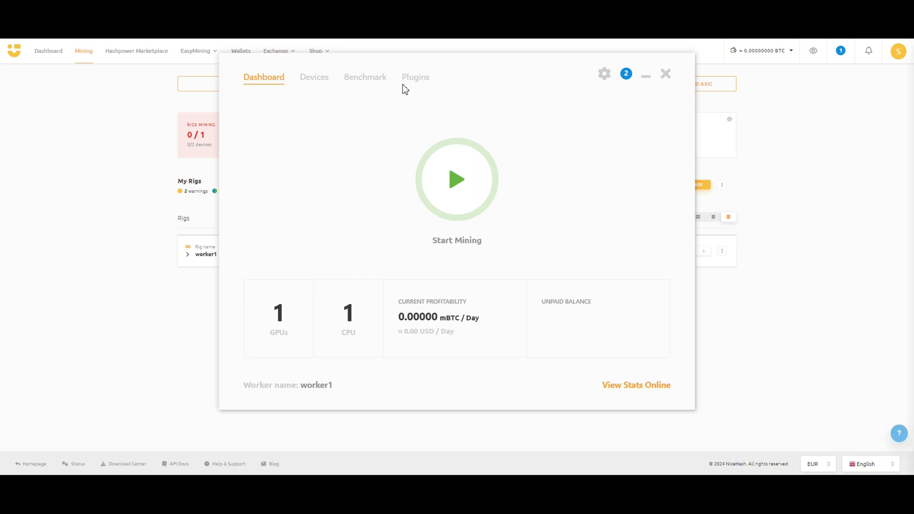
Start benchmarking the pending CPU and GPU algorithms from the Benchmark list
left_click(369, 80)
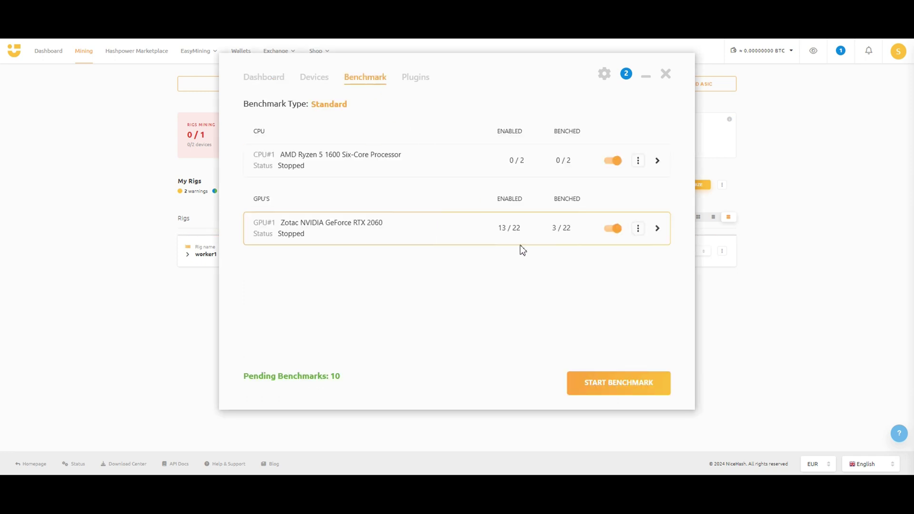
left_click(619, 382)
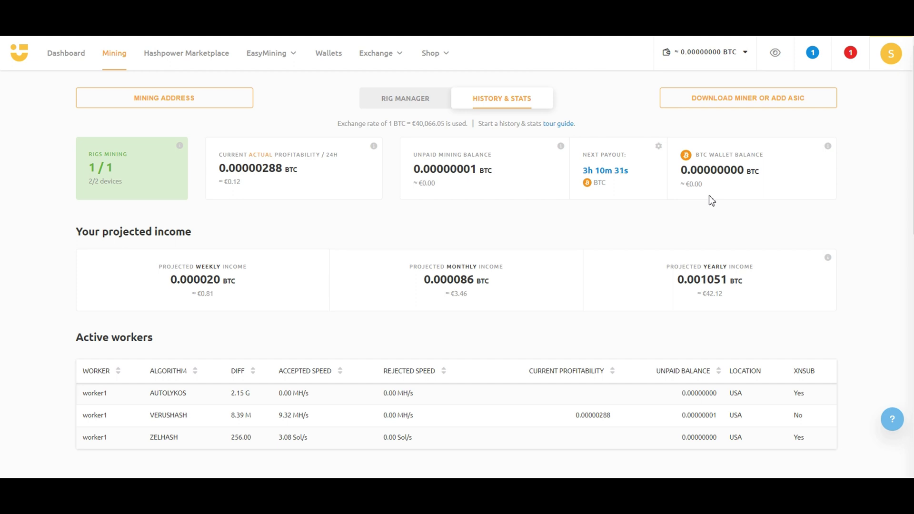
Scroll through the rig's History & Stats, then switch to the Rig Manager tab
scroll(709, 196, "down", 4)
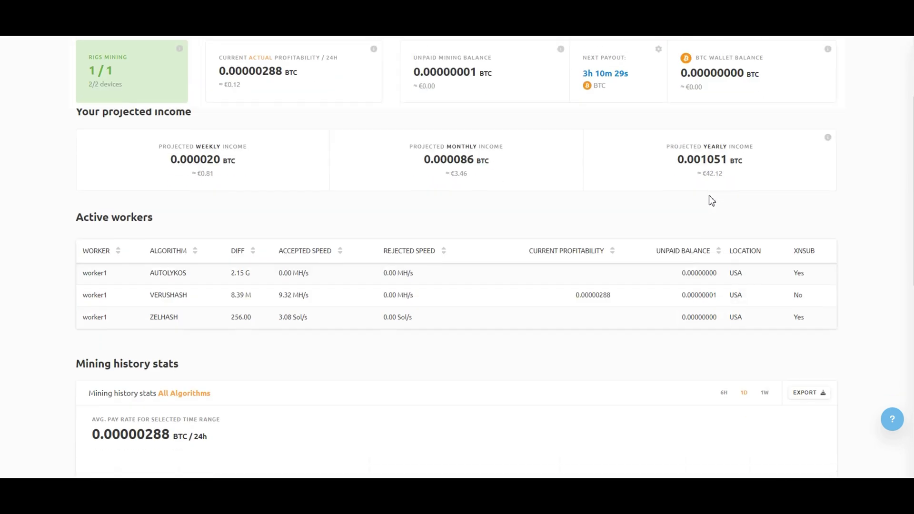
scroll(709, 195, "down", 1)
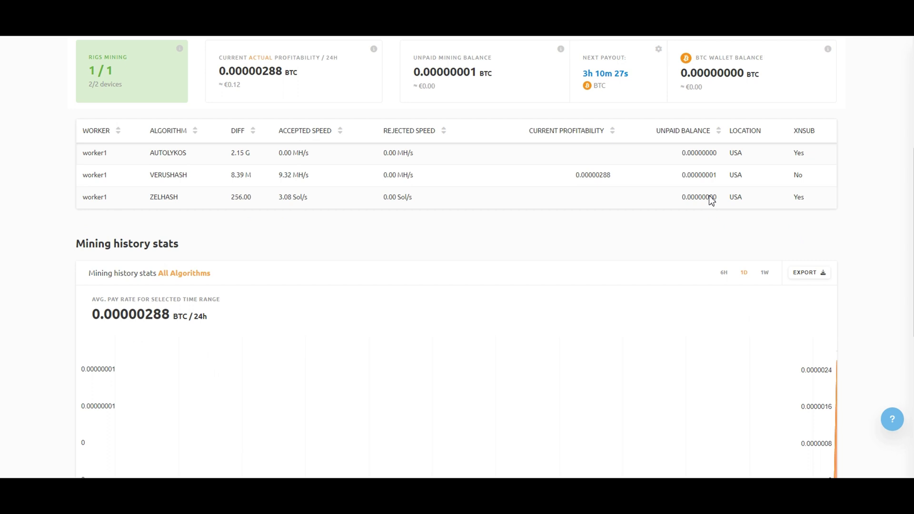
scroll(711, 200, "down", 6)
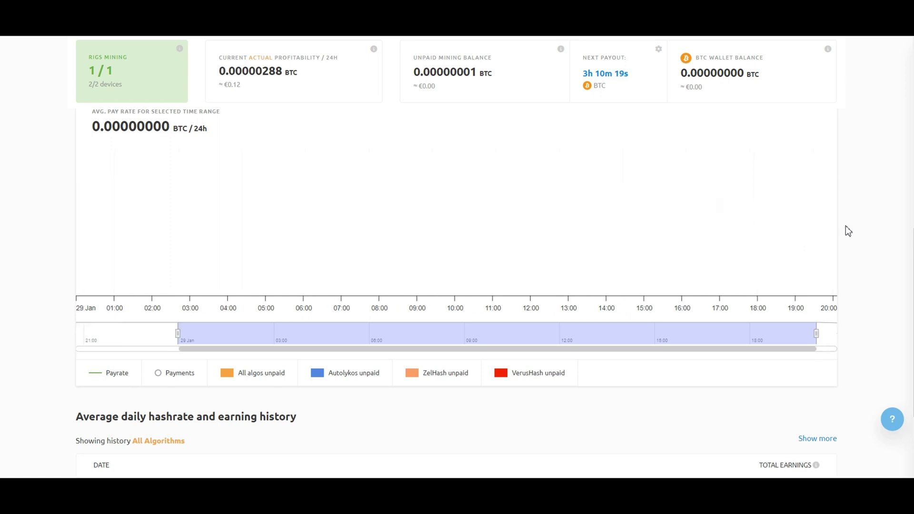
scroll(846, 231, "up", 10)
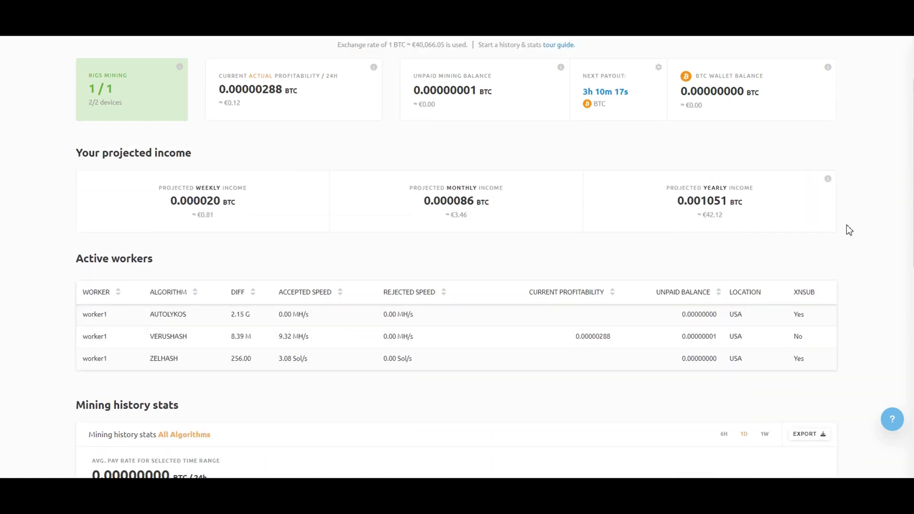
scroll(850, 230, "up", 2)
left_click(442, 107)
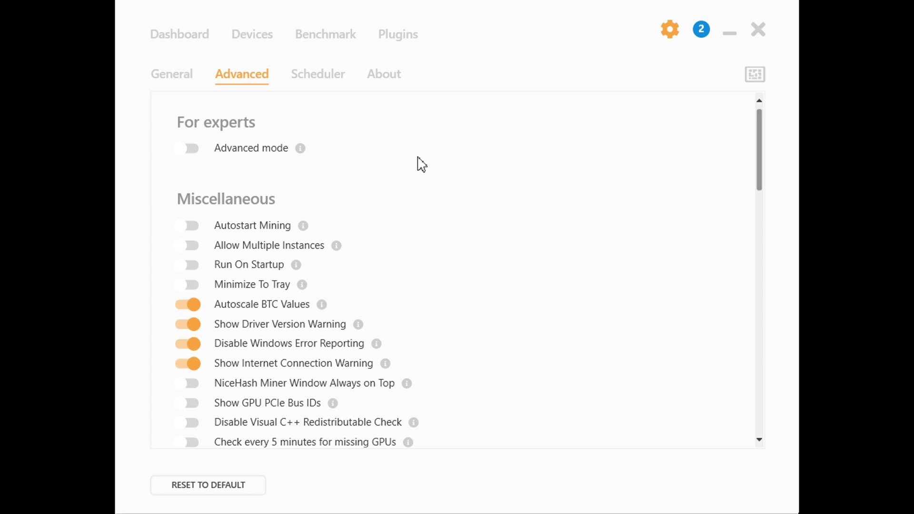
Turn Advanced mode on to view Extra Parameters, then turn Advanced mode back off
left_click(188, 147)
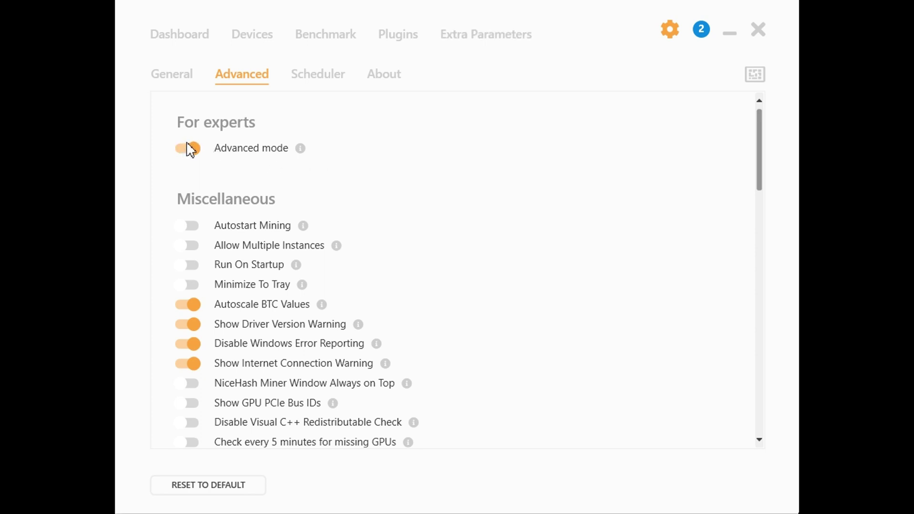
left_click(496, 40)
left_click(186, 149)
Scroll through the remaining Advanced settings and bring up the Scheduler settings
scroll(435, 262, "down", 6)
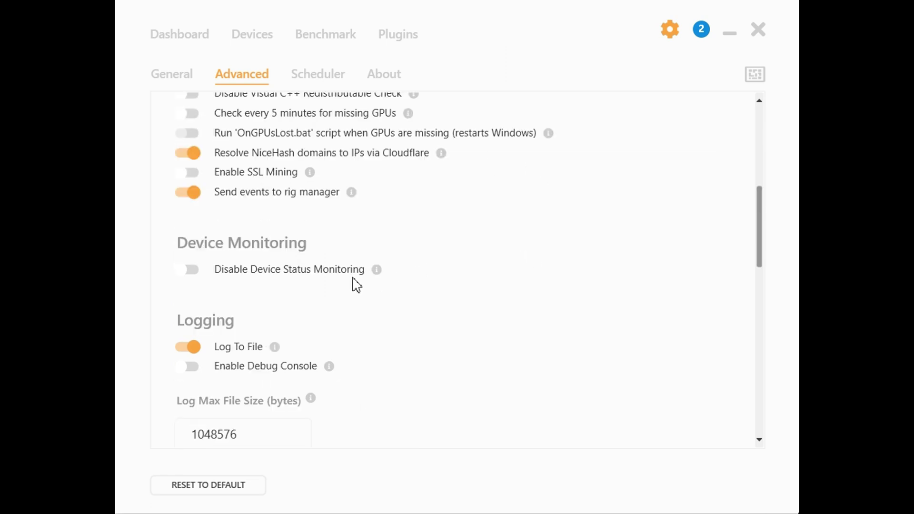
scroll(356, 284, "down", 1)
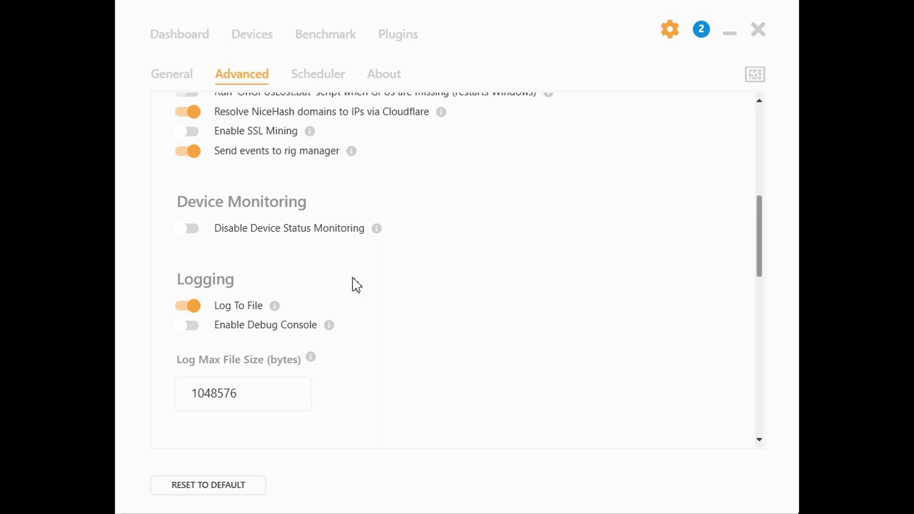
scroll(356, 285, "down", 2)
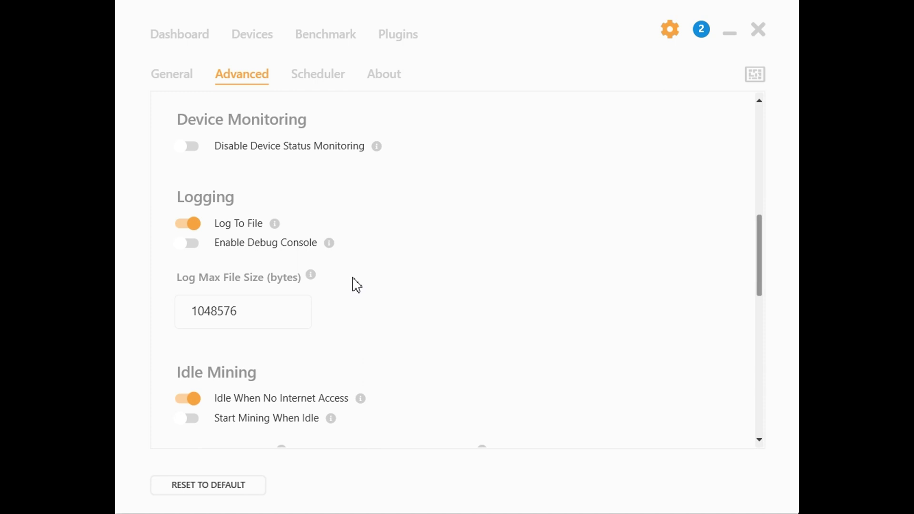
scroll(373, 278, "down", 2)
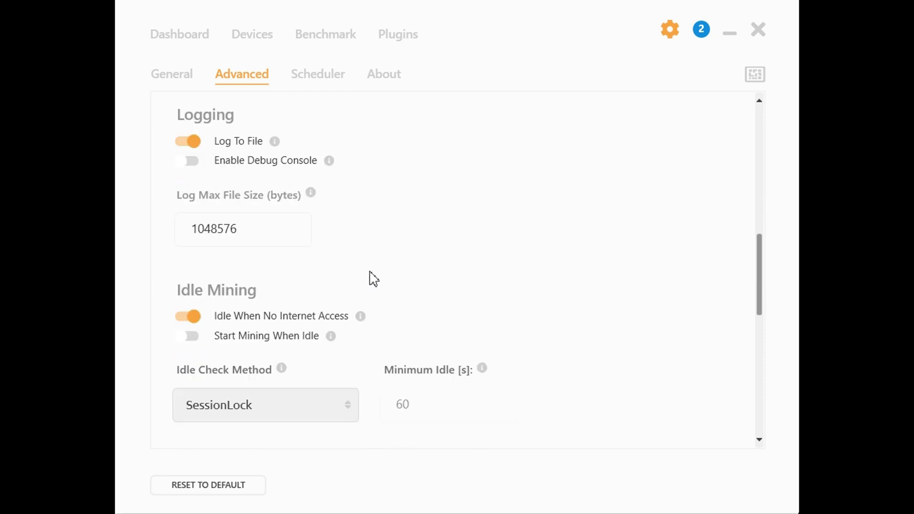
scroll(237, 329, "down", 1)
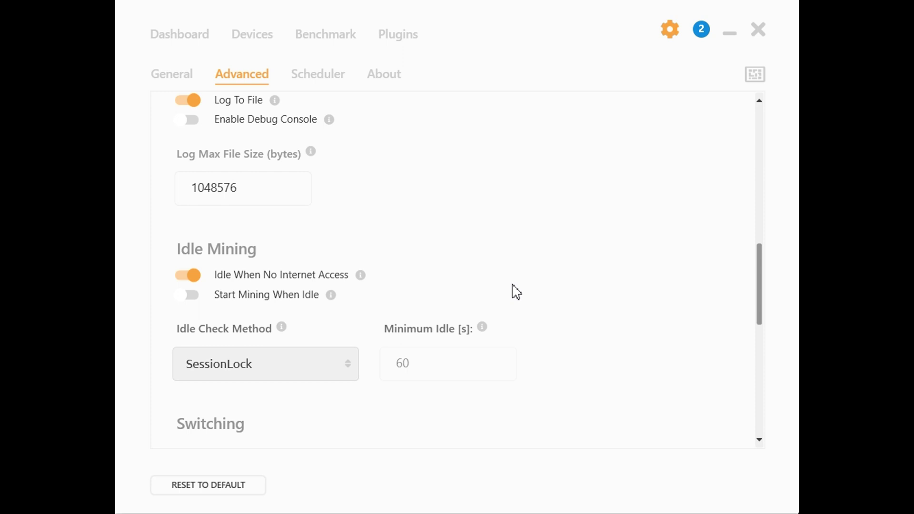
scroll(516, 292, "down", 1)
left_click(322, 79)
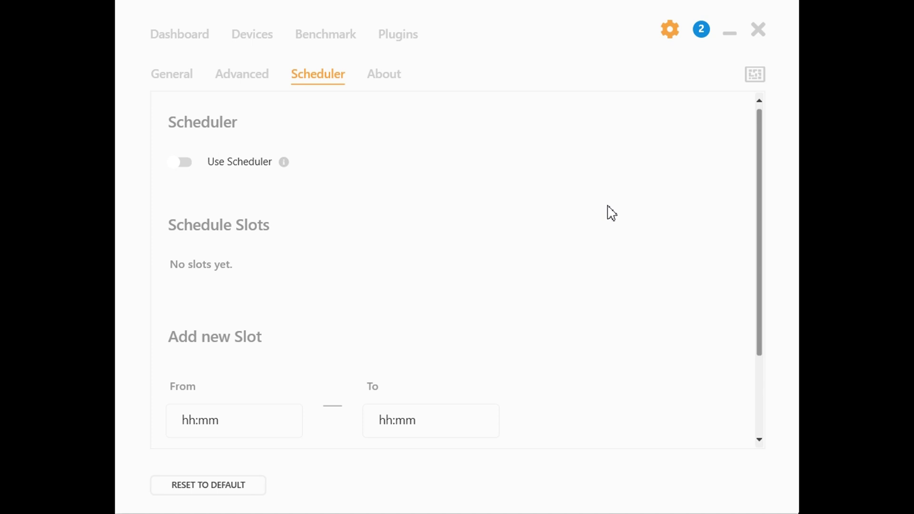
Scroll through the Scheduler's From/To, Days and ADD NEW TIME SLOT options without adding a slot
scroll(612, 213, "down", 2)
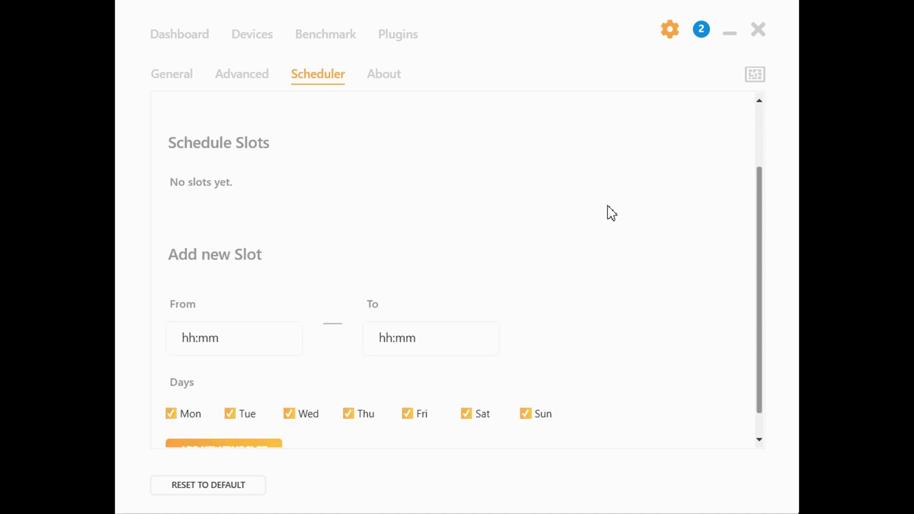
scroll(612, 213, "down", 1)
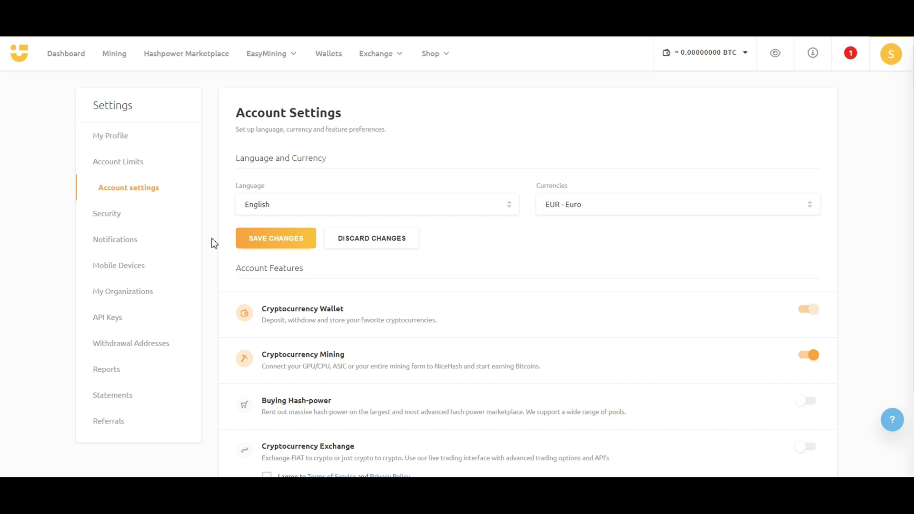
View the Security settings, then the Mobile Devices page showing no active devices
left_click(171, 220)
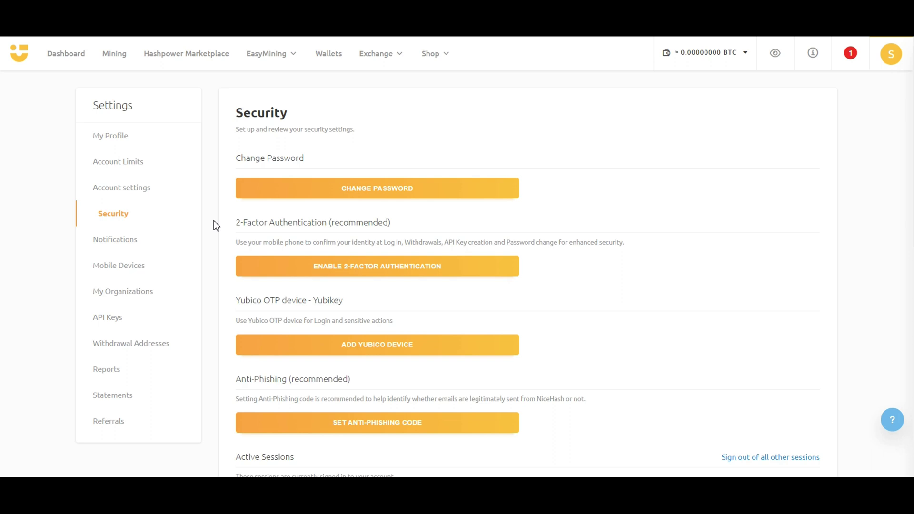
left_click(212, 263)
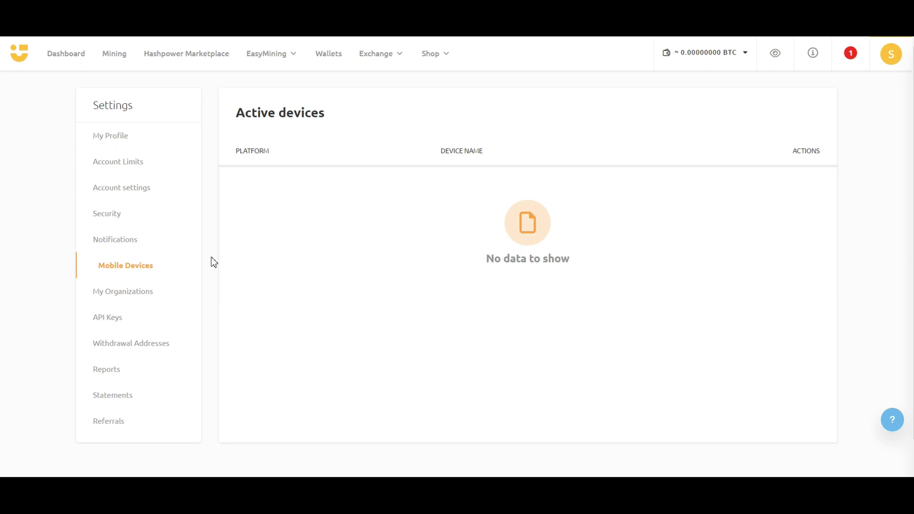
Check the empty Organizations page, then the Statements and invoices page, which has no data
left_click(212, 273)
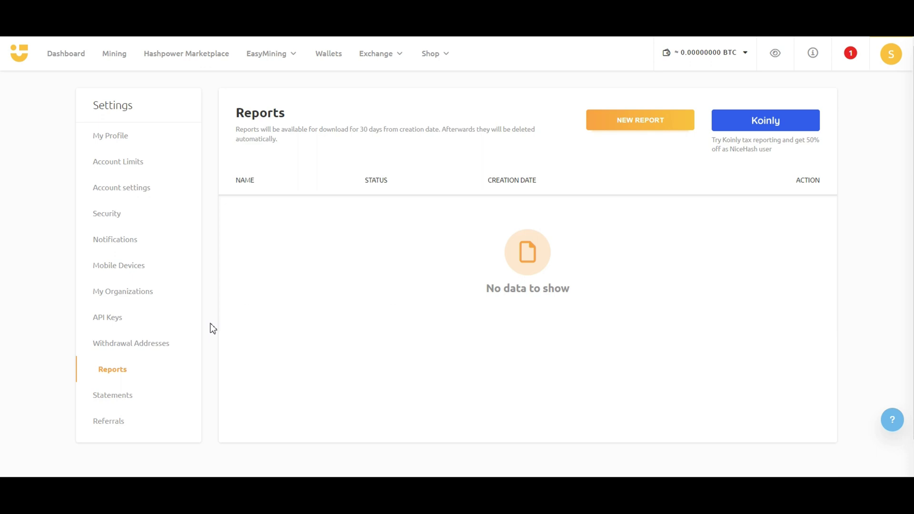
left_click(142, 399)
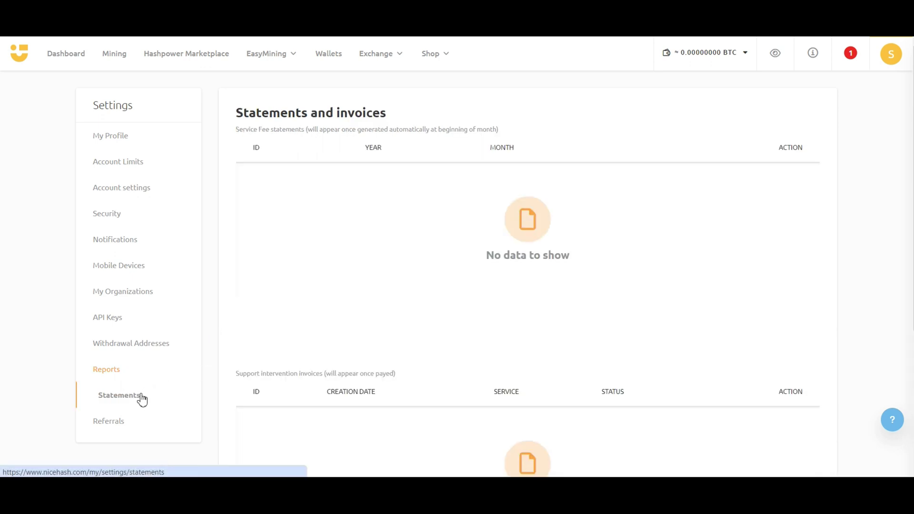